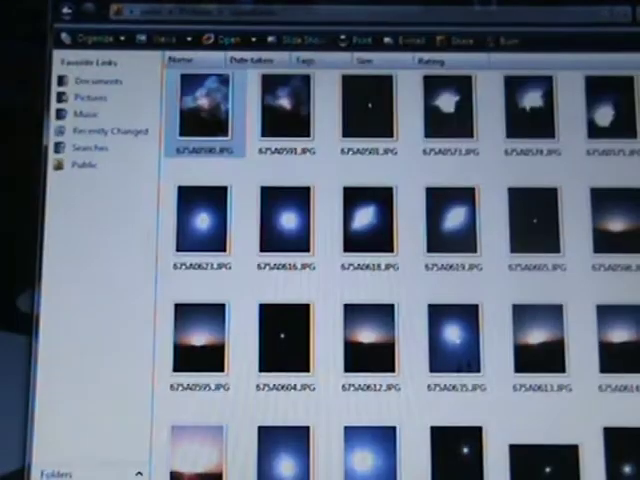
Open sky photos 675A0591, 675A0623, 675A0605 and 675A0604, ending on the dark single-star photo 675A0628.JPG.
double_click(290, 115)
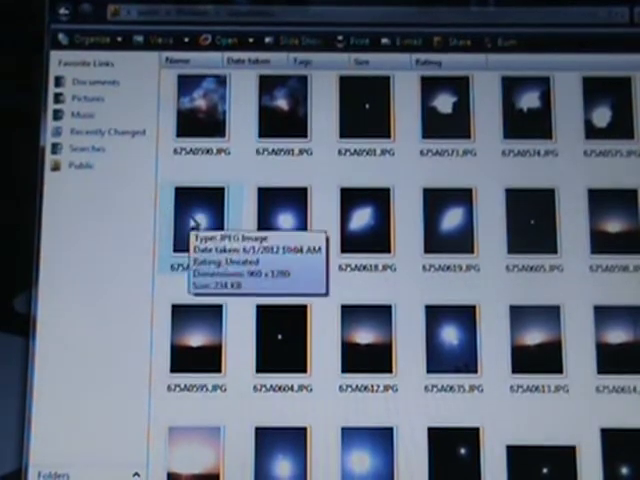
mouse_move(202, 222)
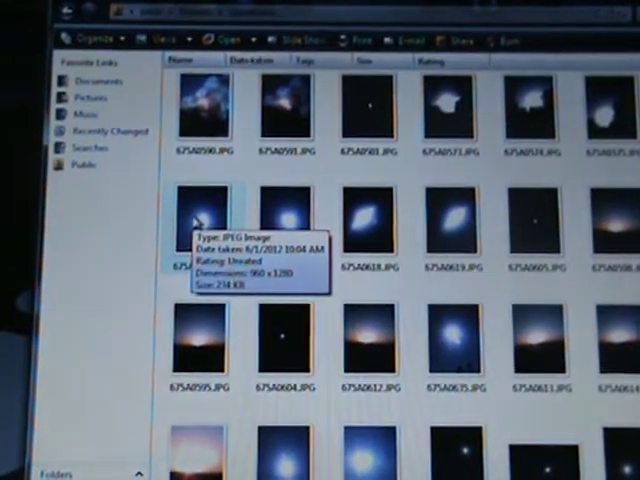
left_click(200, 222)
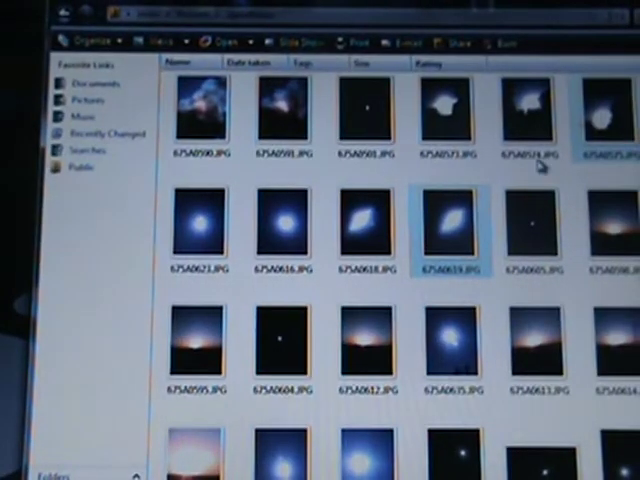
double_click(535, 235)
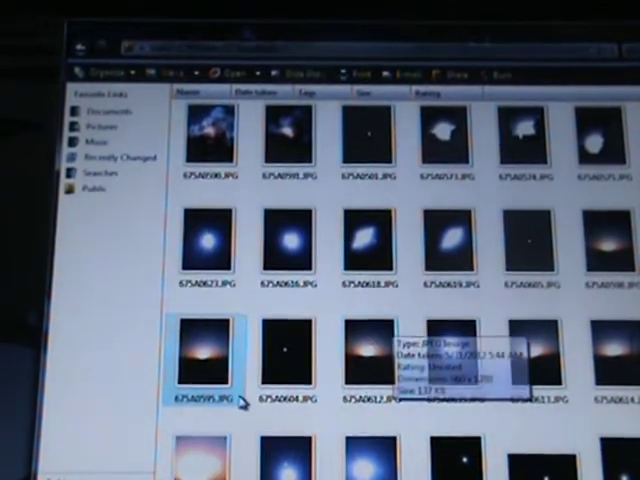
left_click(287, 350)
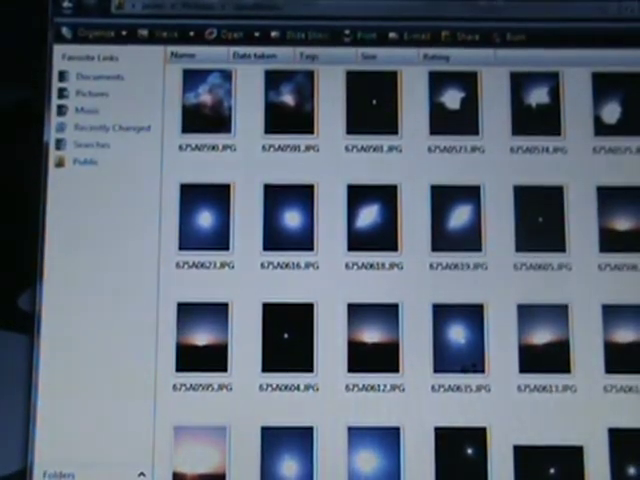
scroll(462, 365, "down", 1)
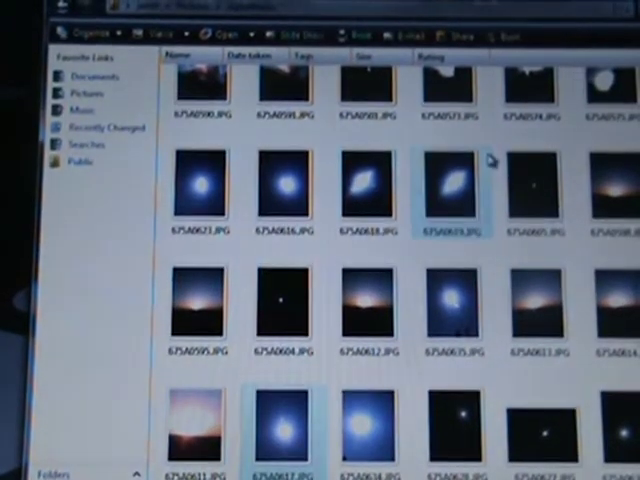
double_click(367, 420)
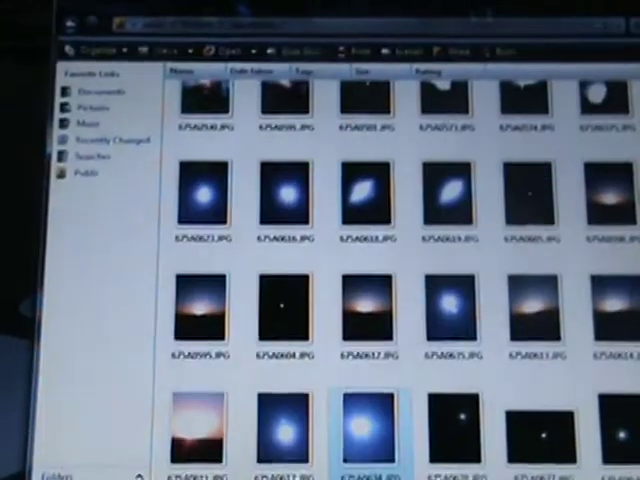
double_click(455, 425)
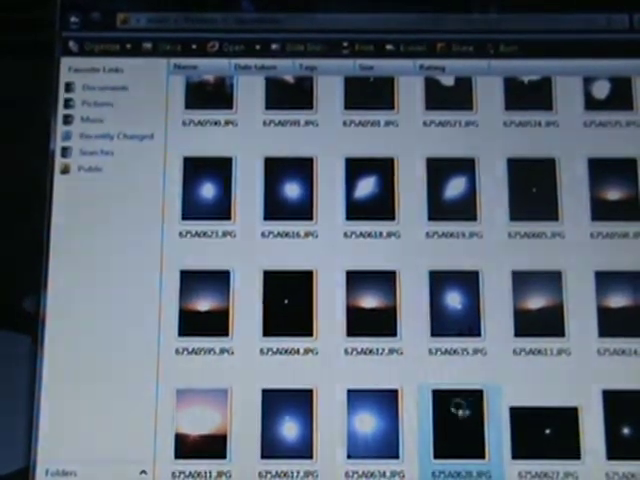